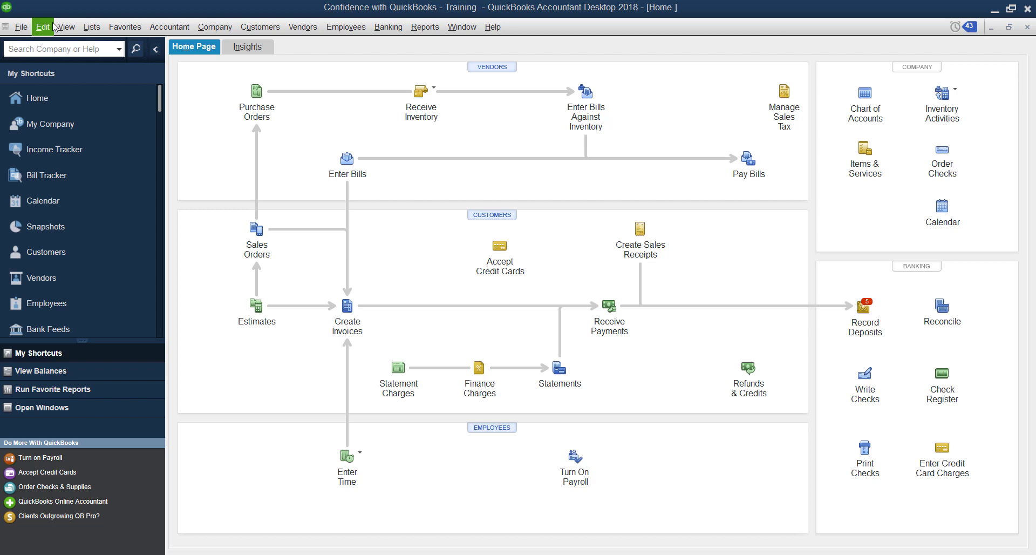
left_click(19, 21)
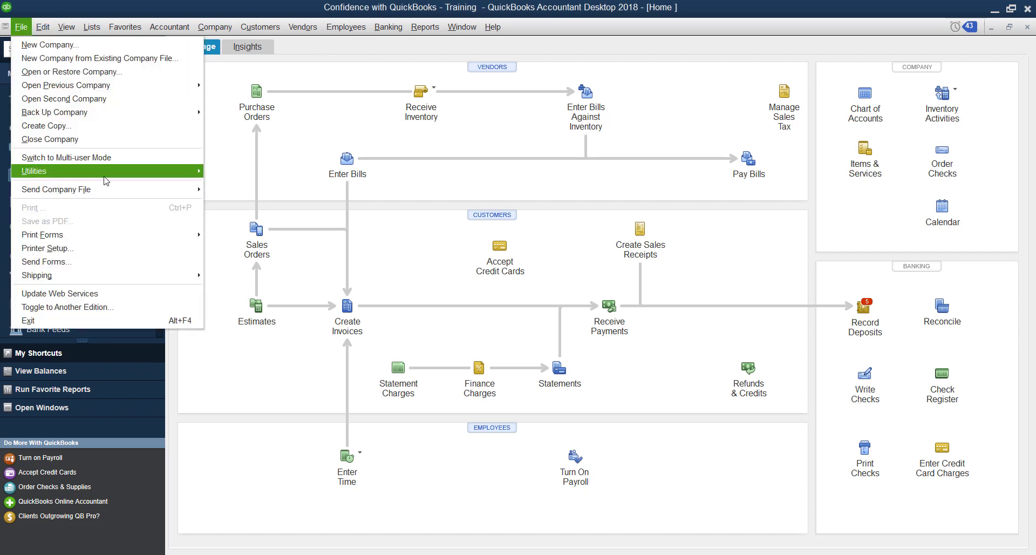
mouse_move(104, 179)
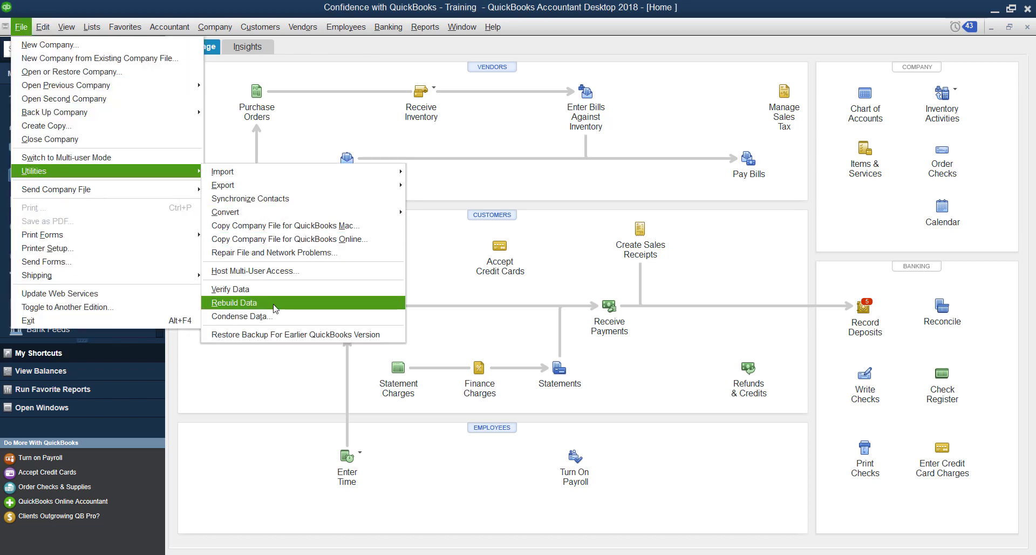
left_click(283, 322)
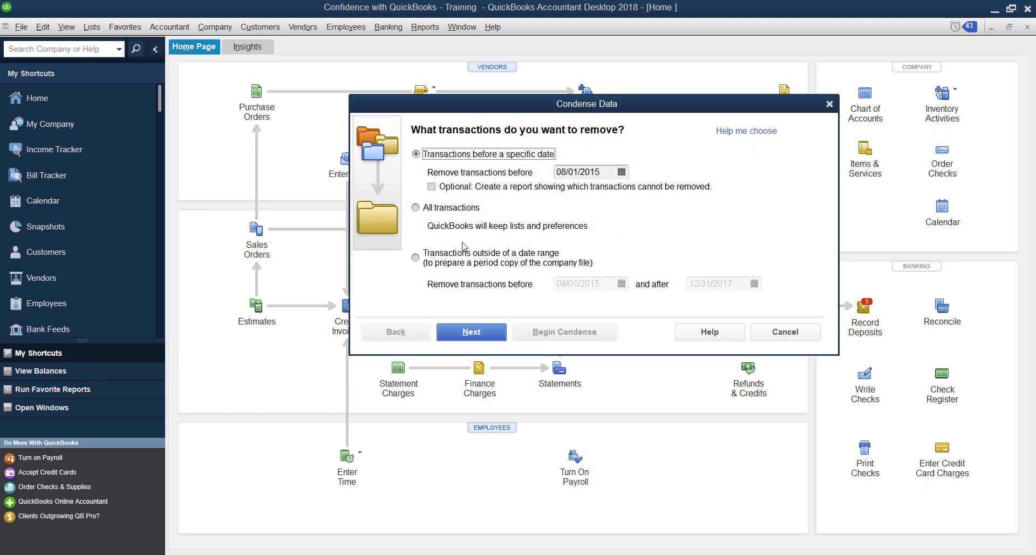
left_click(808, 334)
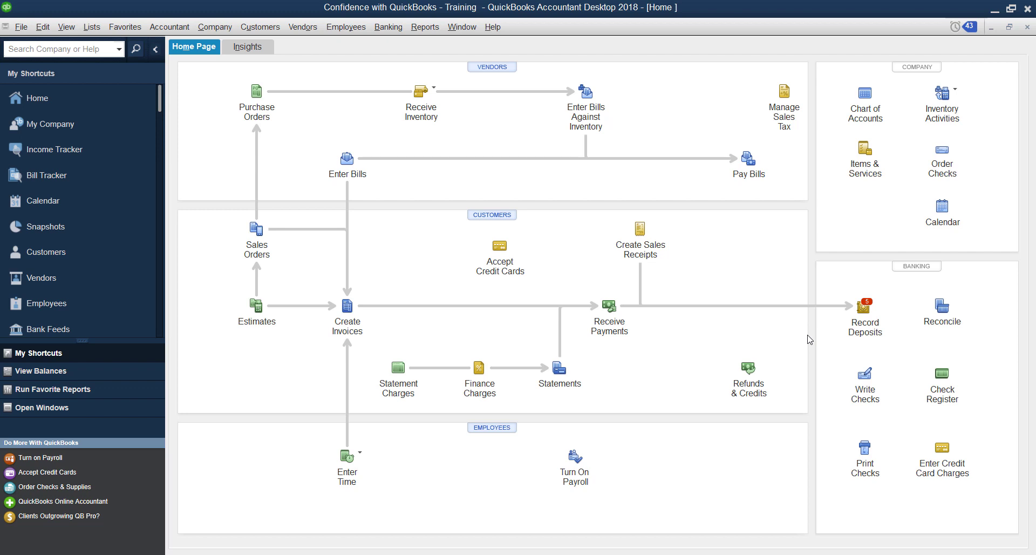
Start an IIF list export and include the Chart of Accounts, Customer, Vendor, Employee, Customer Type, Class and Item lists
left_click(22, 26)
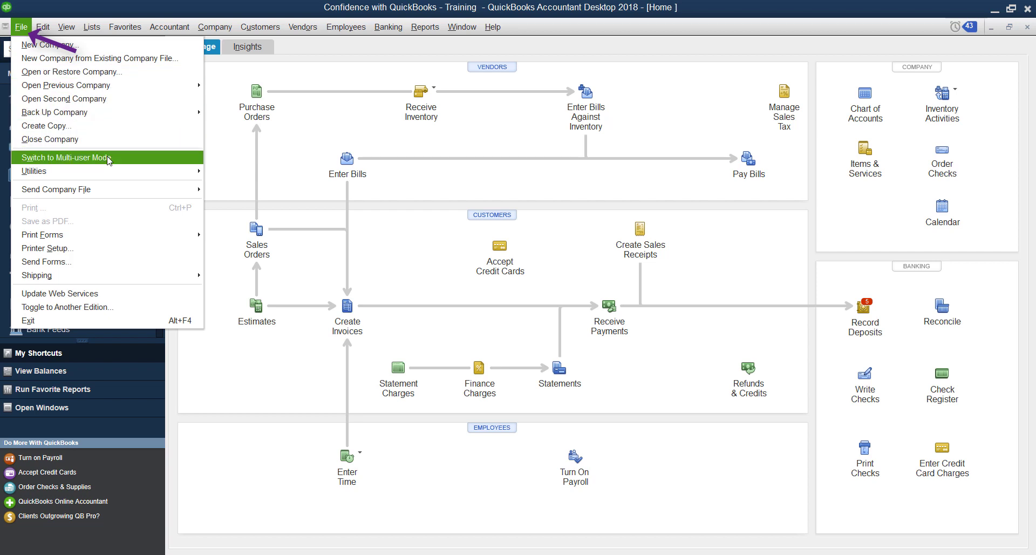
mouse_move(117, 178)
mouse_move(243, 184)
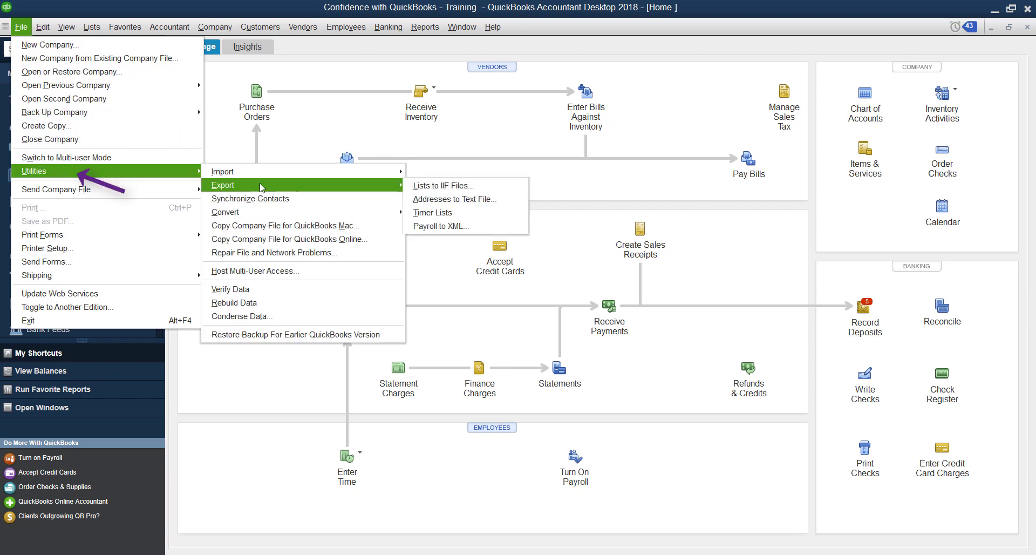
left_click(445, 185)
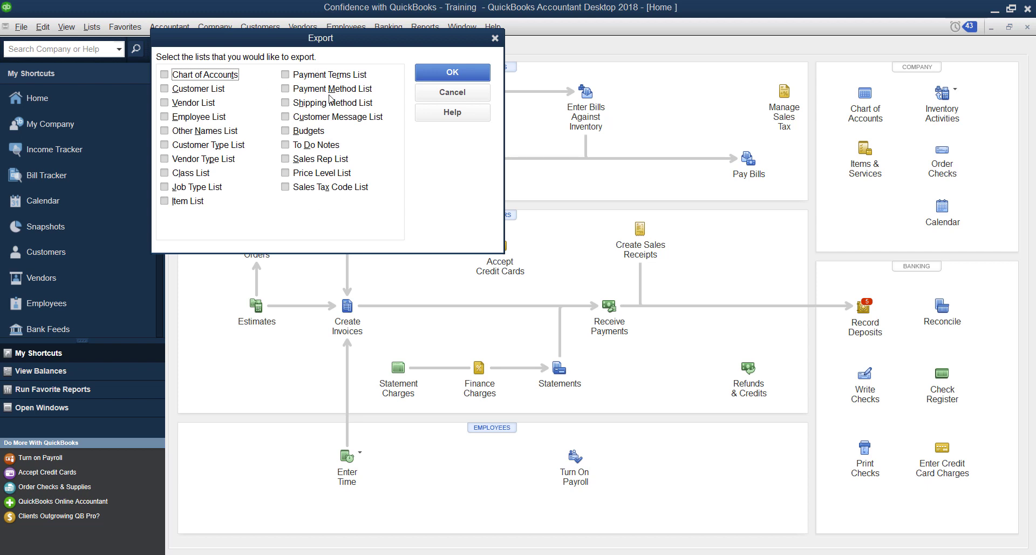
left_click(222, 76)
left_click(220, 91)
left_click(209, 106)
left_click(218, 120)
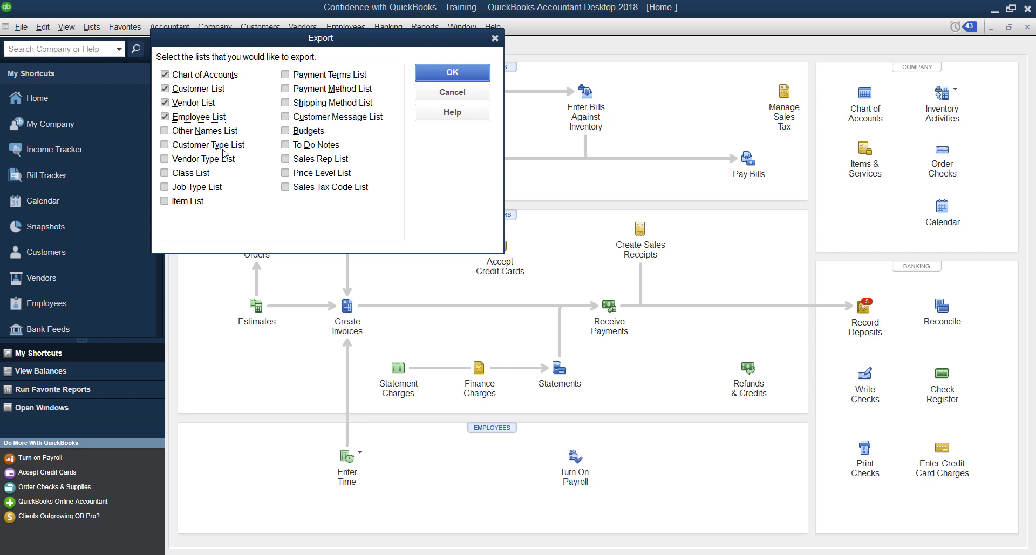
left_click(222, 146)
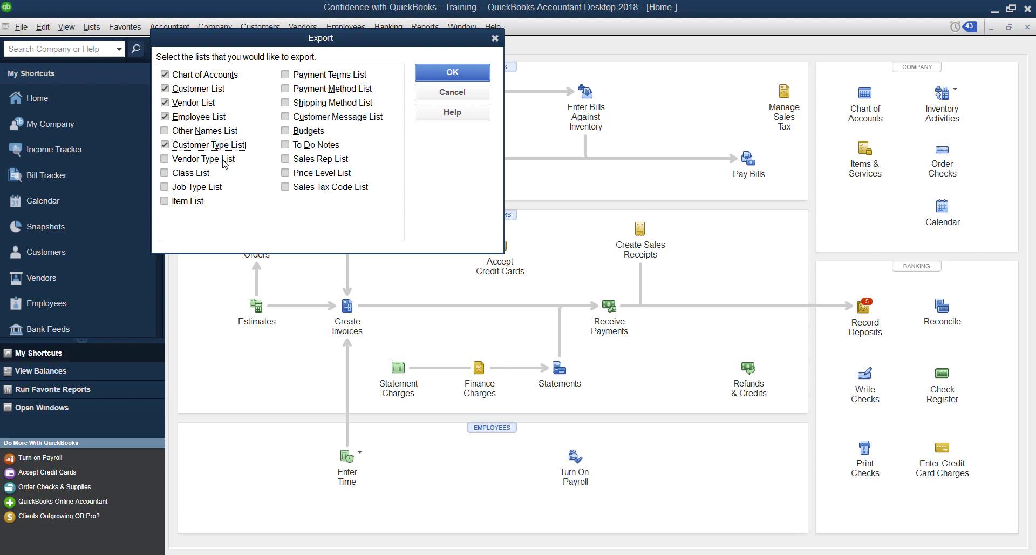
left_click(199, 174)
left_click(193, 203)
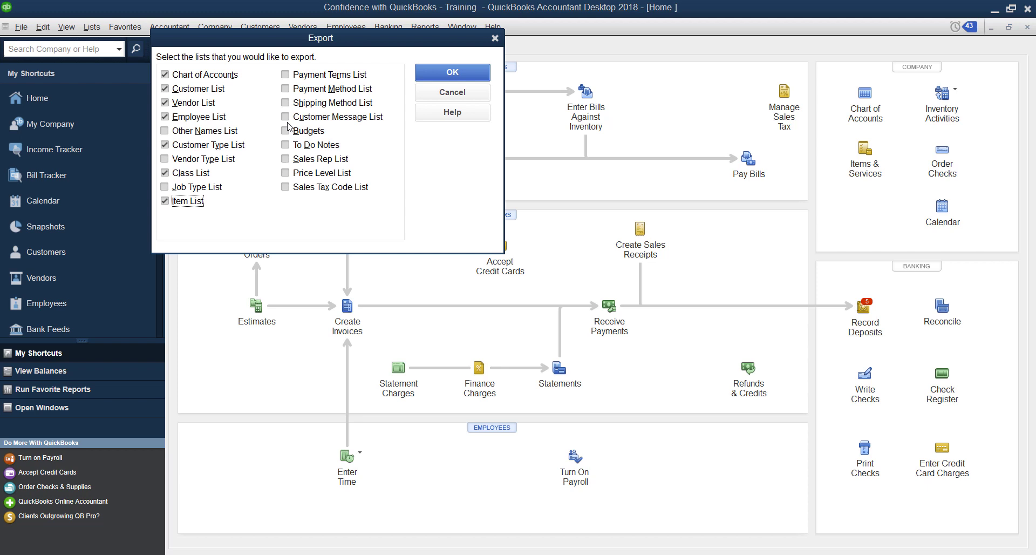
Add Payment Terms, Payment Method, Budgets, Price Level and Sales Tax Code to the export selection and confirm it
left_click(331, 77)
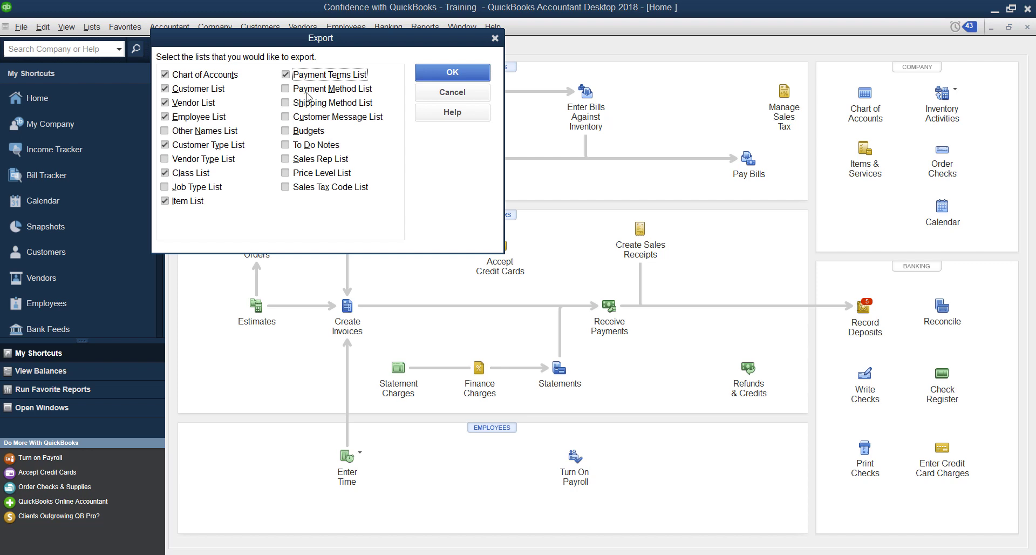
left_click(307, 92)
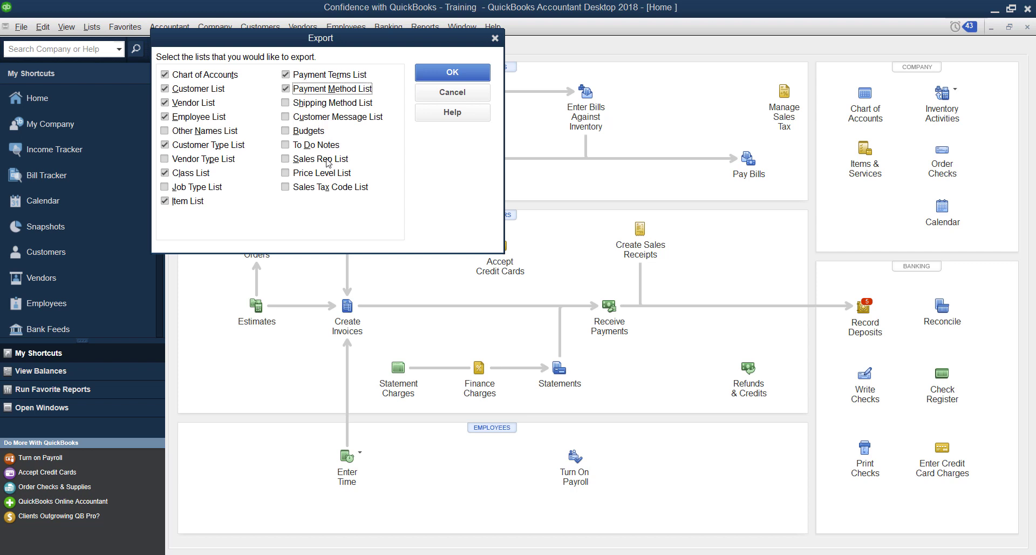
left_click(317, 133)
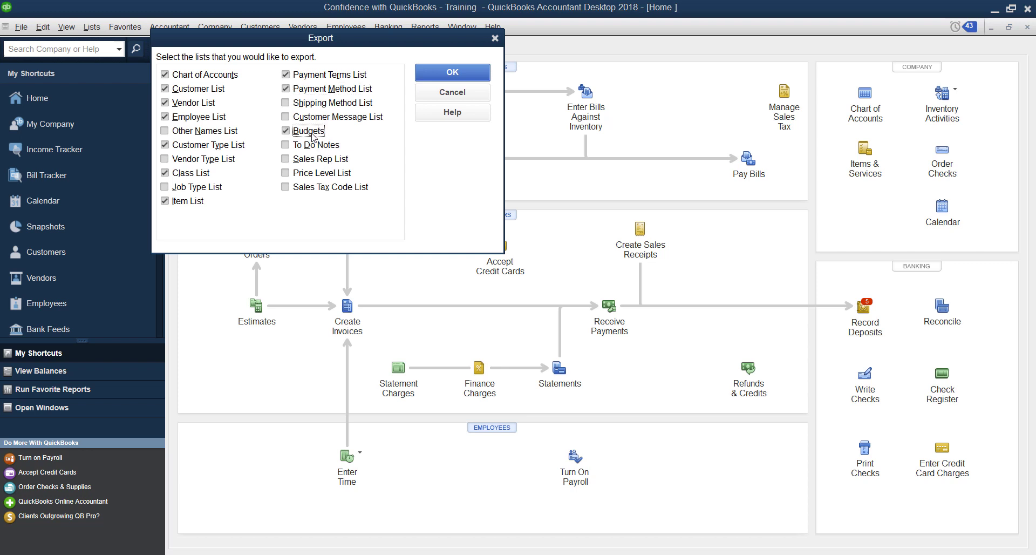
left_click(346, 173)
left_click(348, 188)
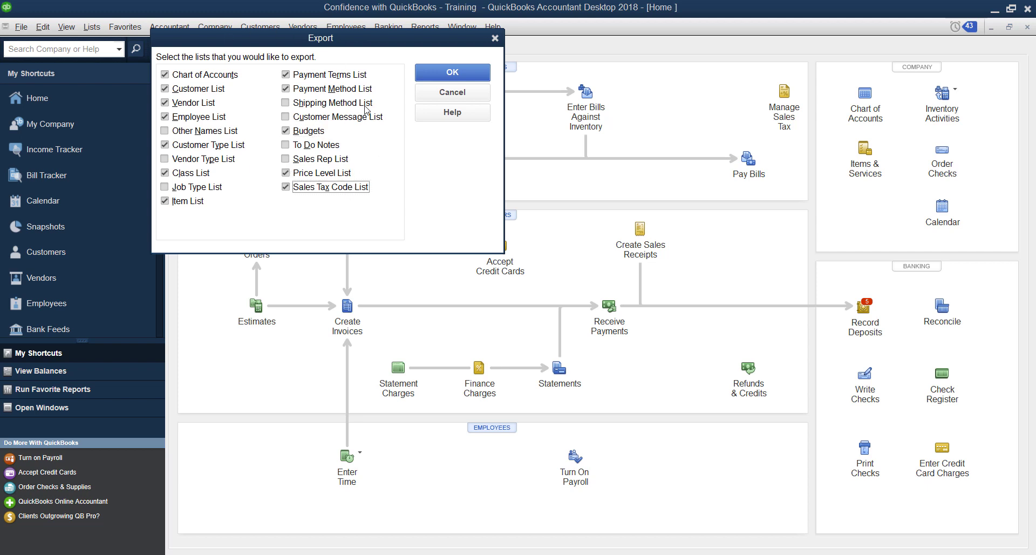
left_click(453, 72)
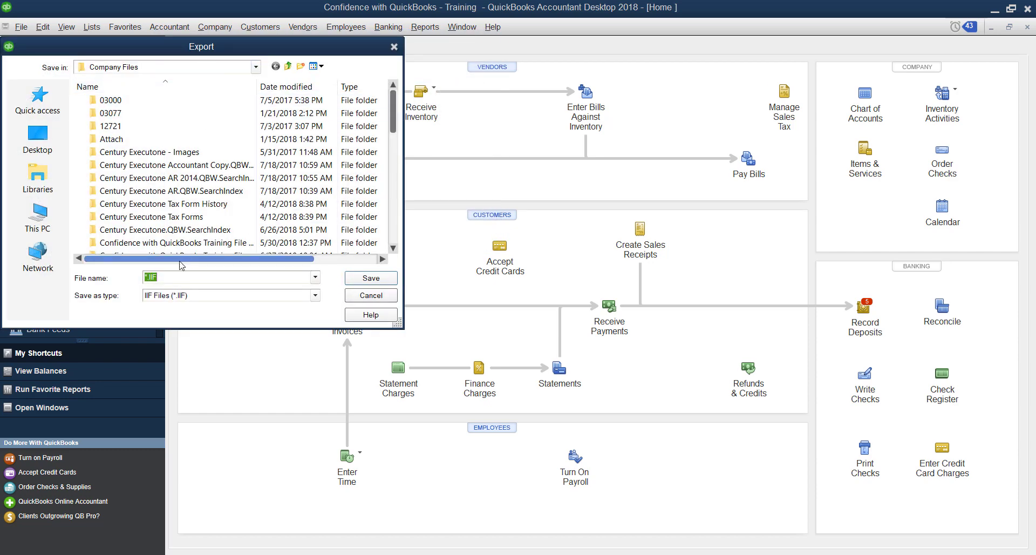
Save the exported lists to the Desktop as an IIF file named CWQB Lists
left_click(21, 138)
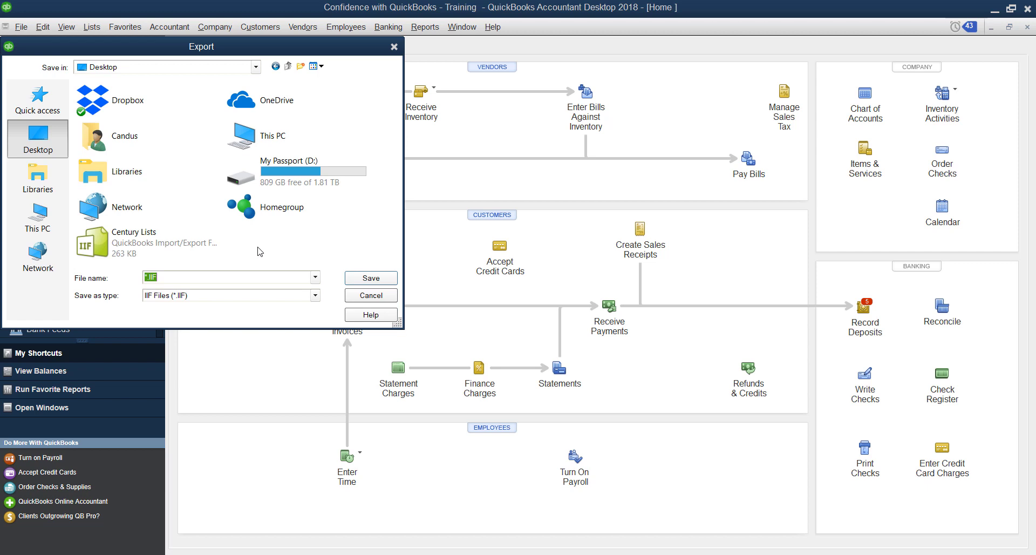
left_click(154, 276)
key("Home")
key("Delete")
type("CWQB Lists")
key("BackSpace")
key("BackSpace")
type("ts")
left_click(362, 281)
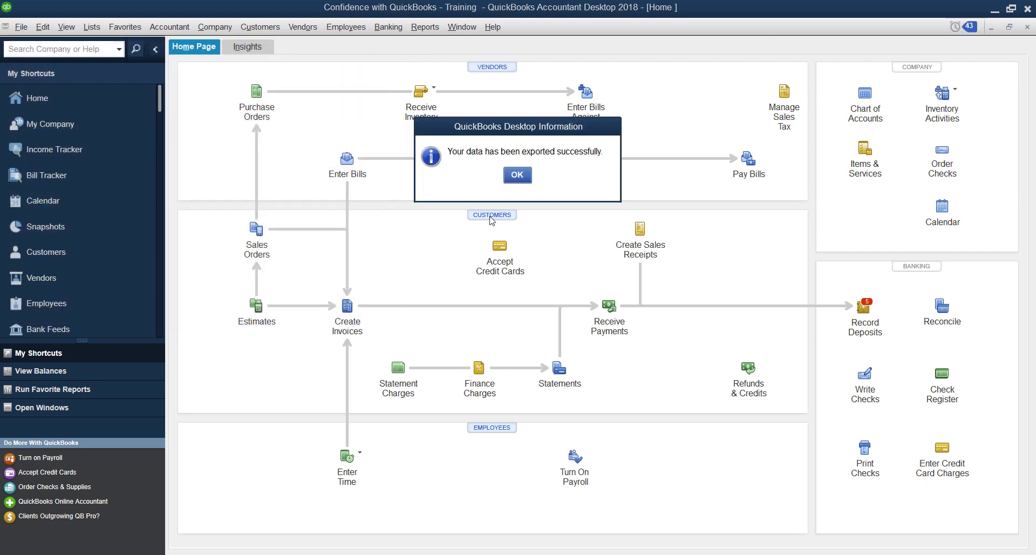
left_click(518, 177)
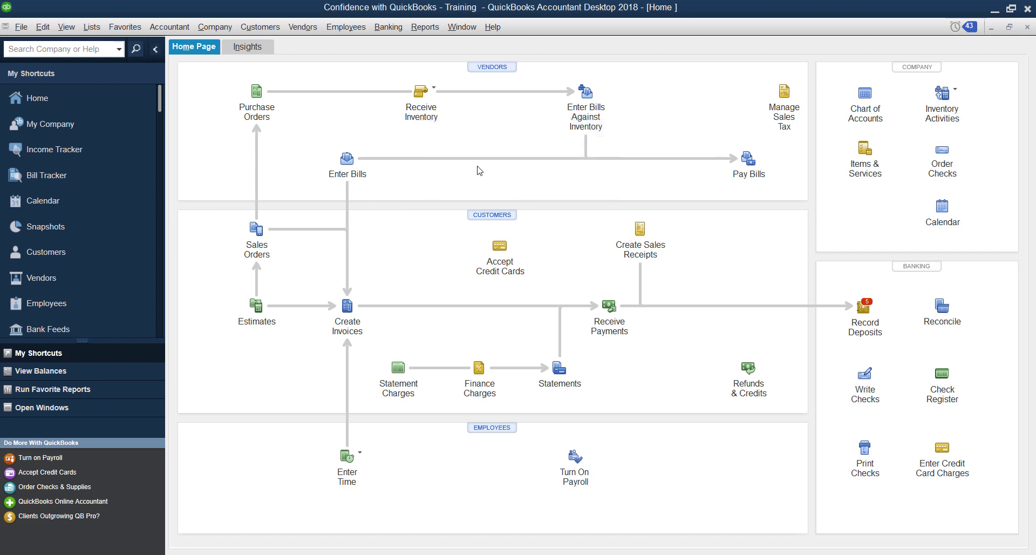
Create a new company file using the Express Start setup
left_click(22, 27)
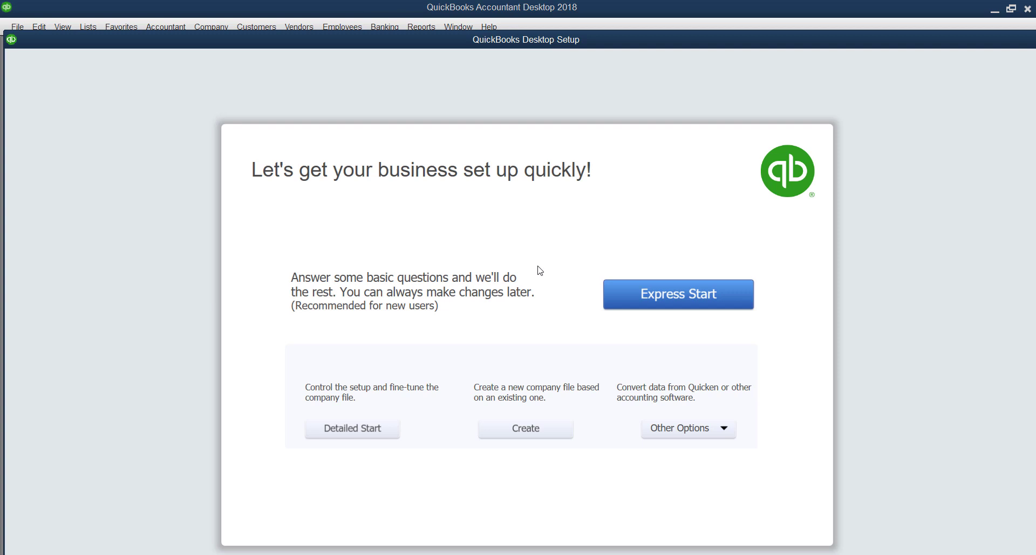
left_click(701, 305)
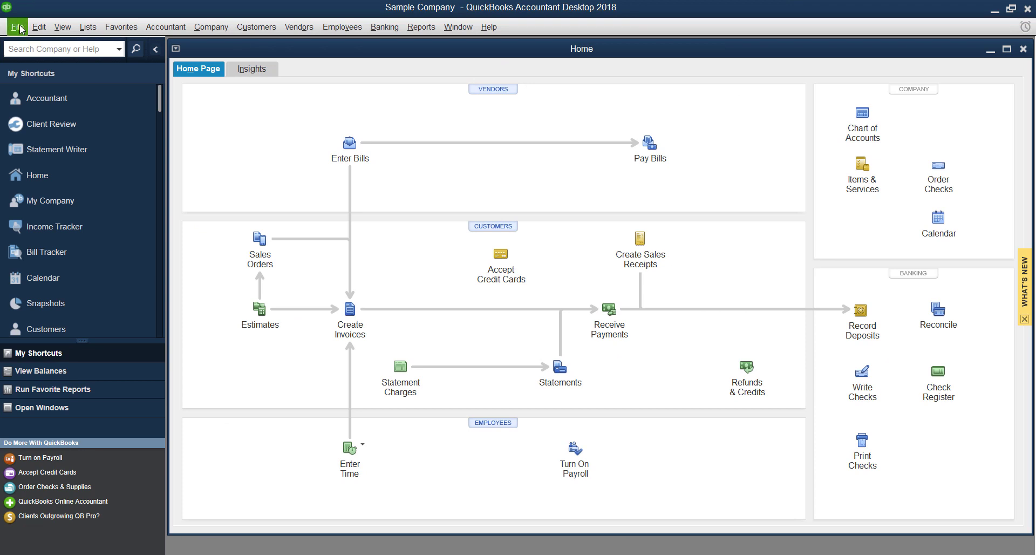
Import the CWQB Lists IIF file from the Desktop into the Sample Company file, accepting the bank account warning
left_click(20, 28)
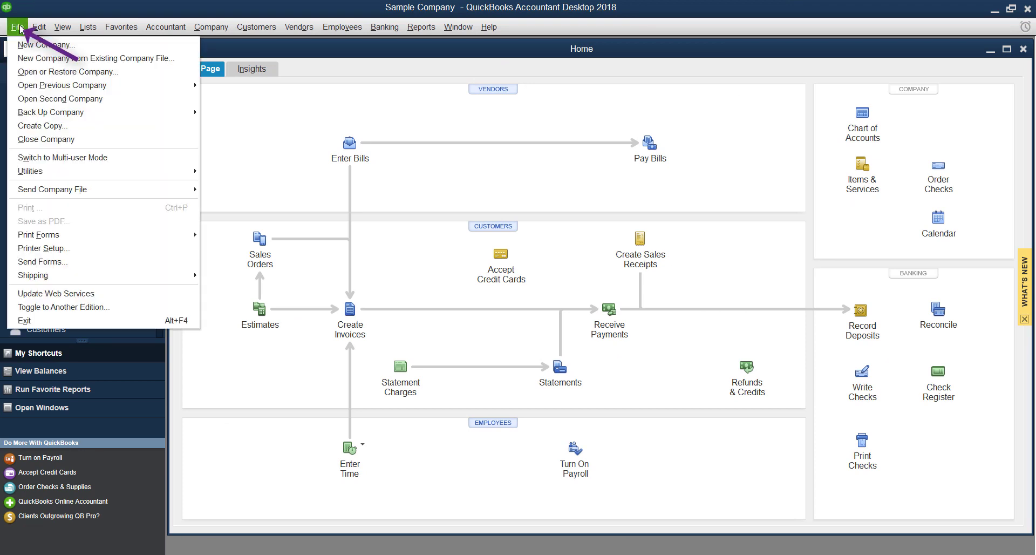
mouse_move(109, 171)
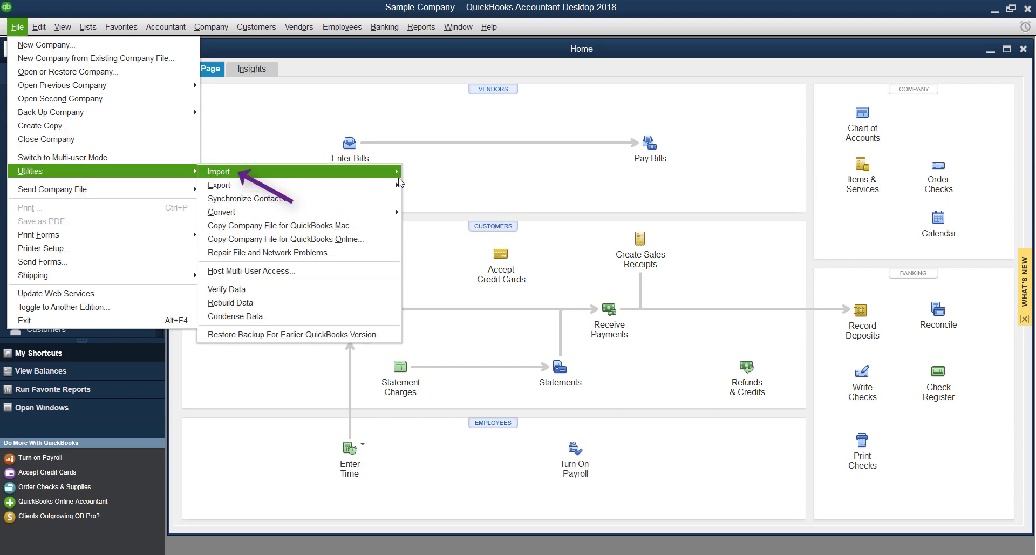
mouse_move(398, 174)
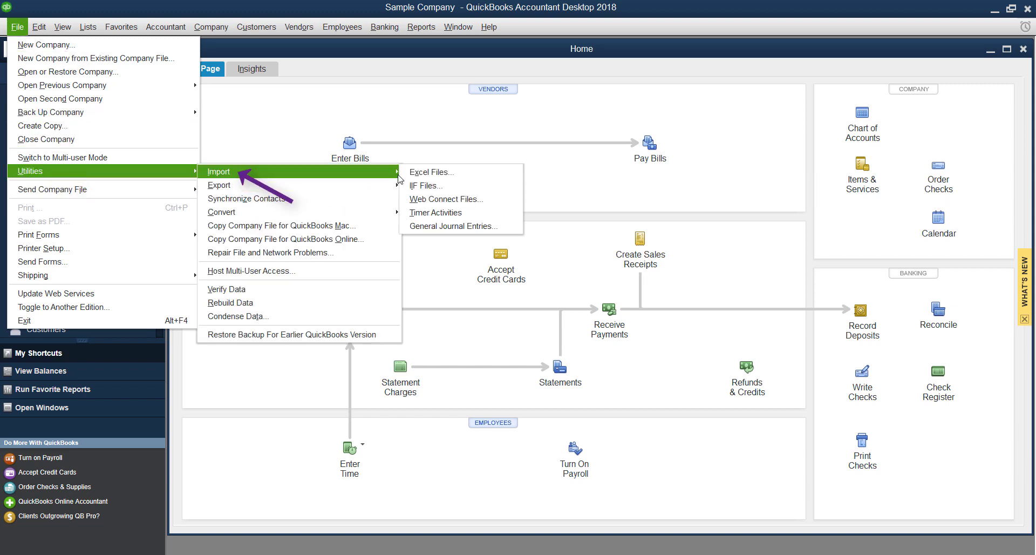
left_click(426, 186)
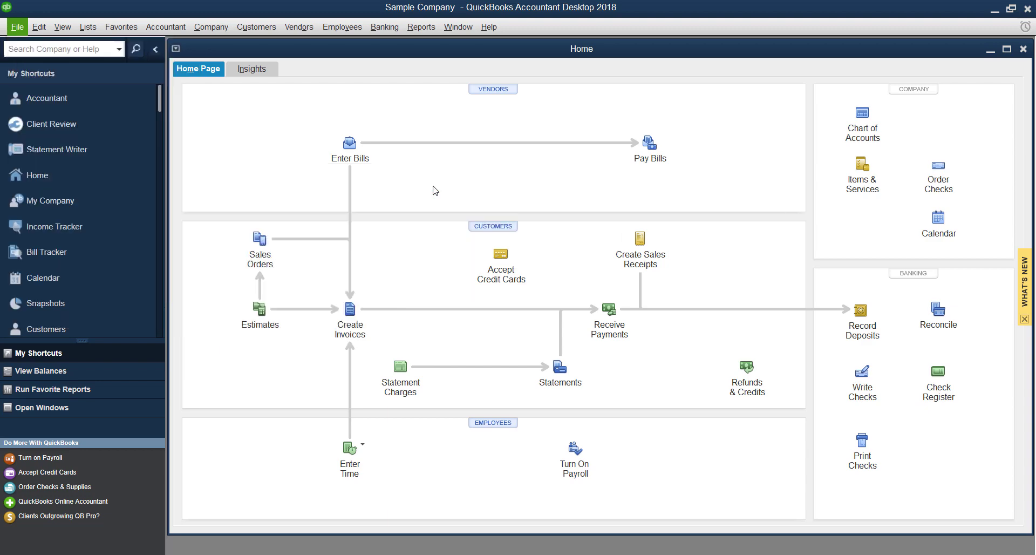
left_click(272, 252)
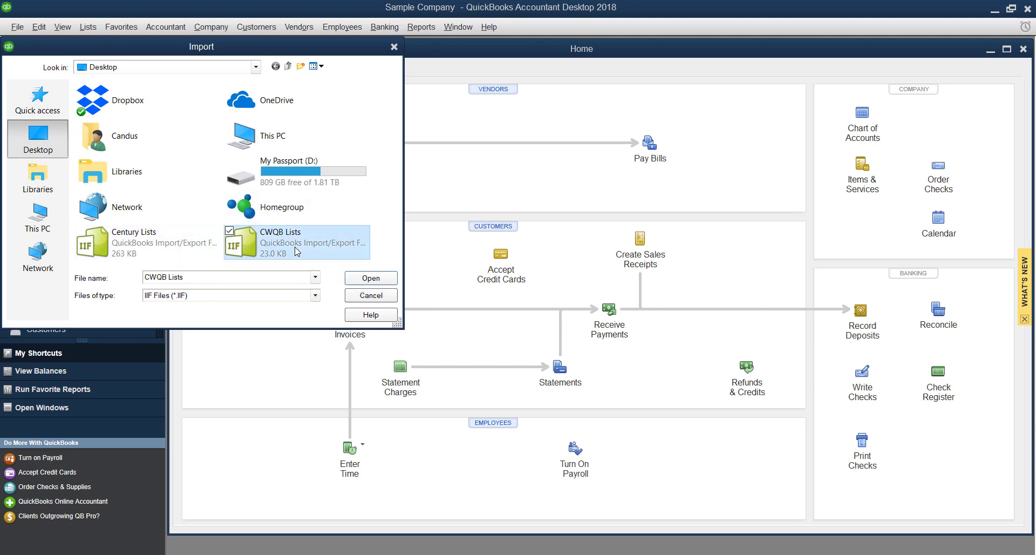
left_click(371, 279)
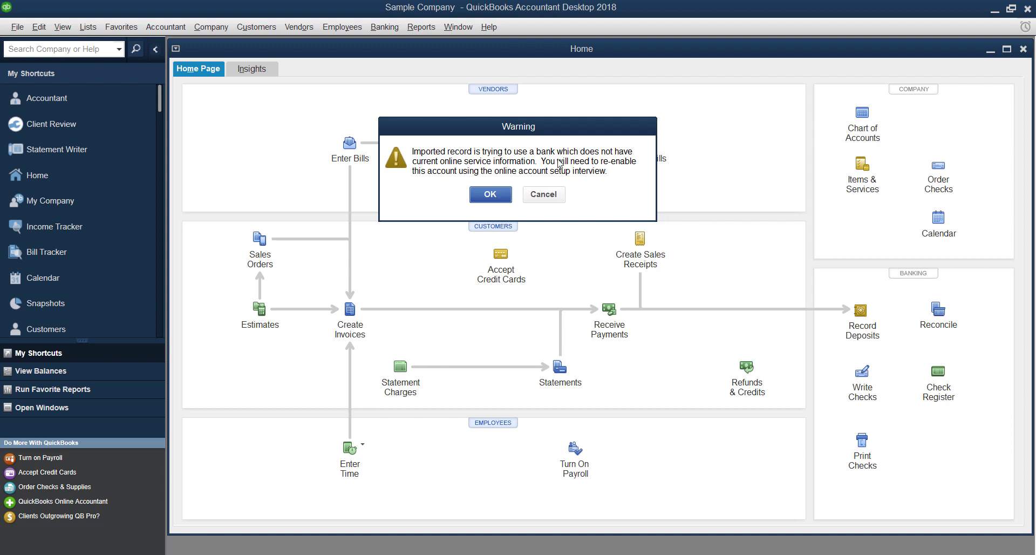
left_click(489, 195)
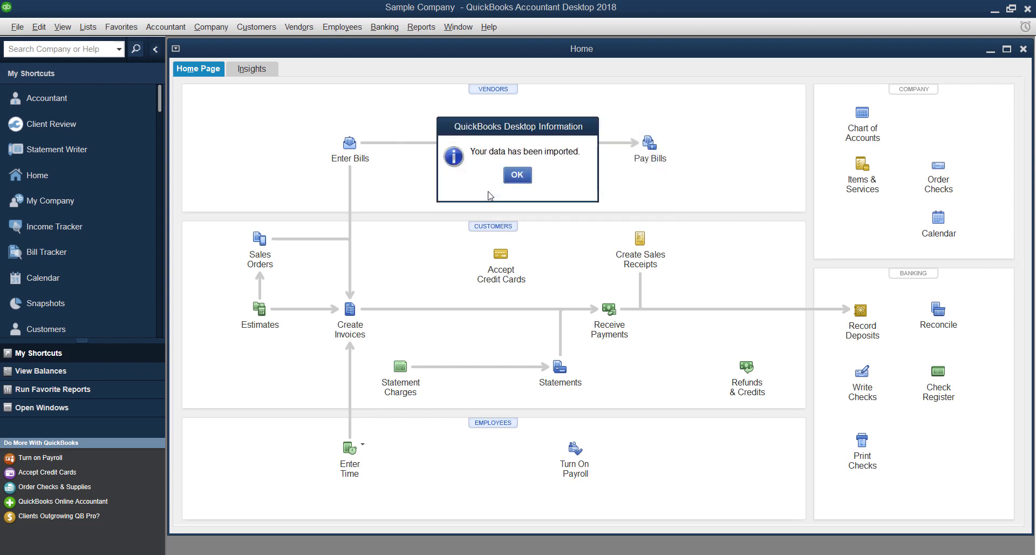
left_click(519, 175)
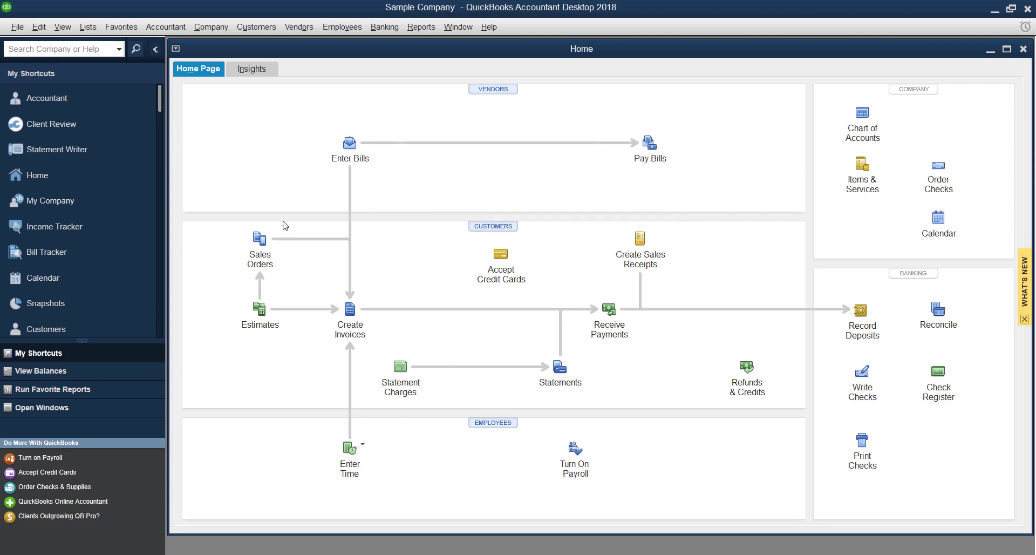
Check the imported customers, vendors and chart of accounts in the Sample Company file
left_click(495, 228)
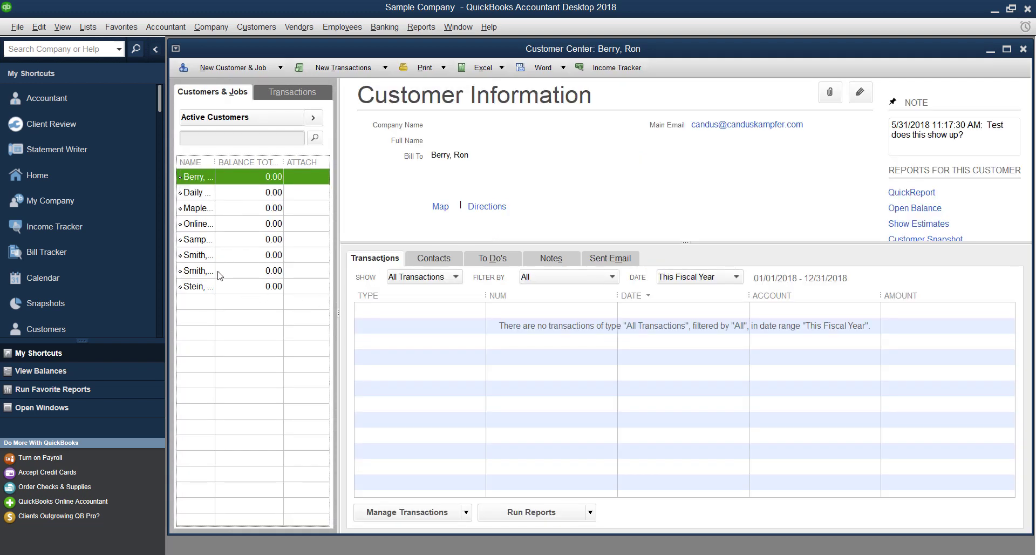
left_click(1022, 49)
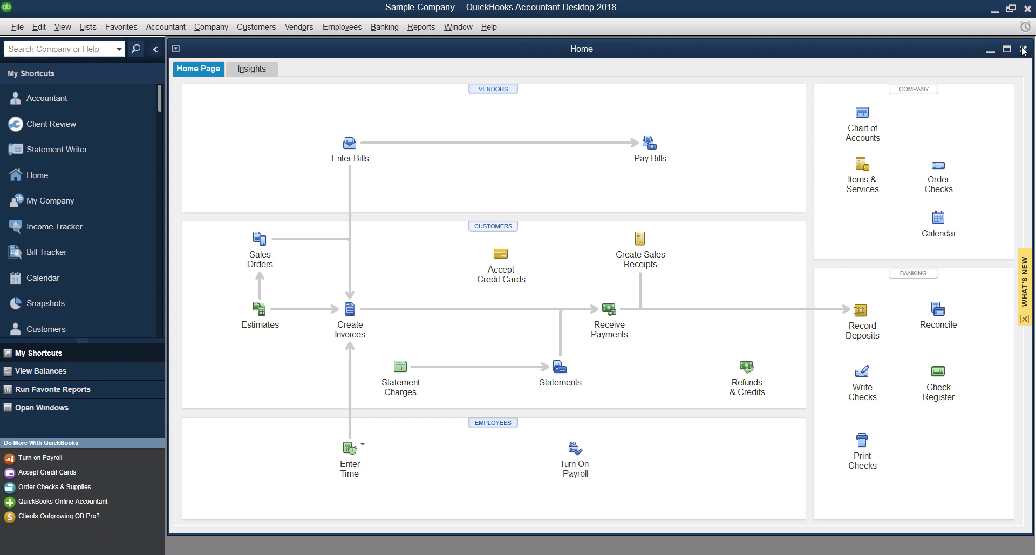
left_click(510, 92)
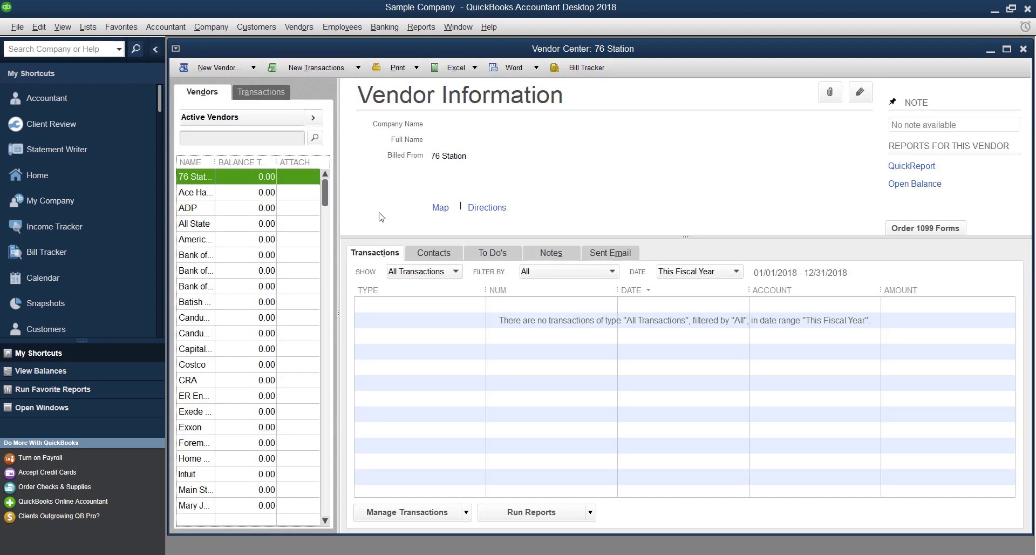
scroll(215, 231, "down", 4)
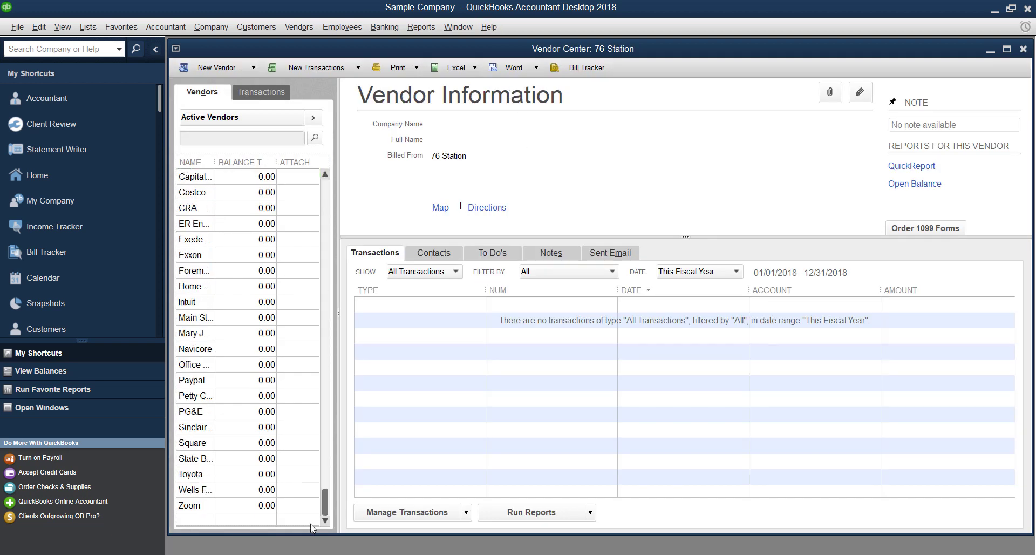
scroll(247, 346, "up", 3)
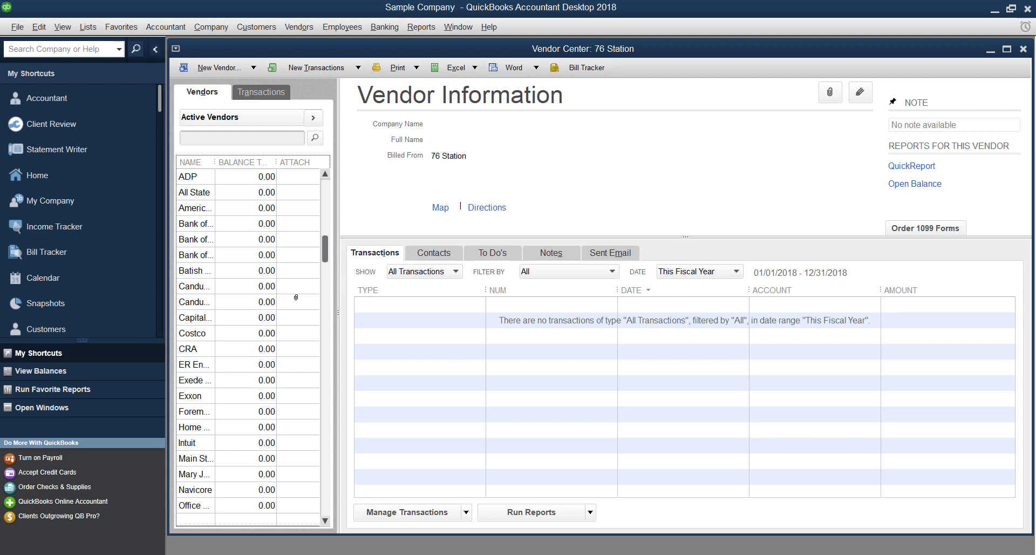
key("Escape")
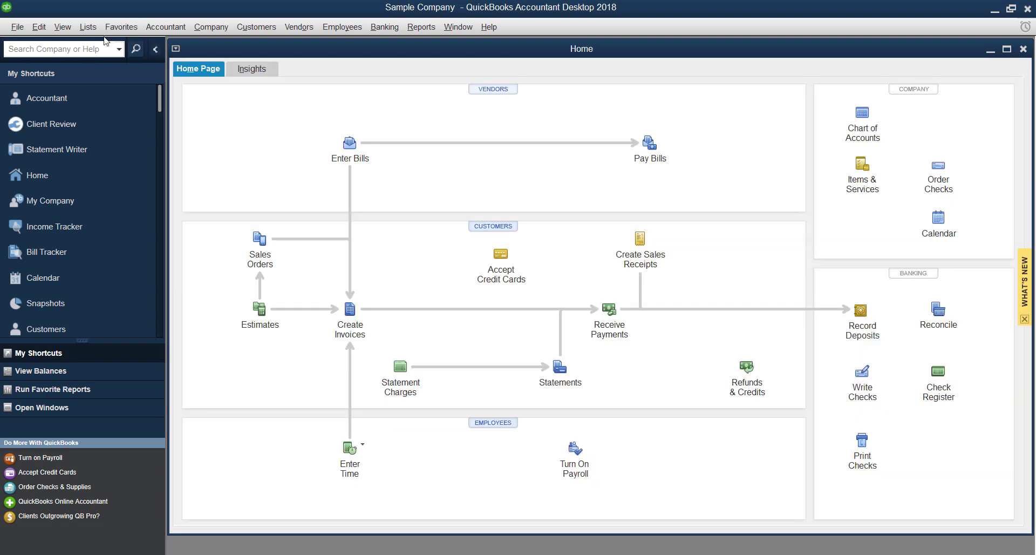
left_click(88, 27)
left_click(95, 48)
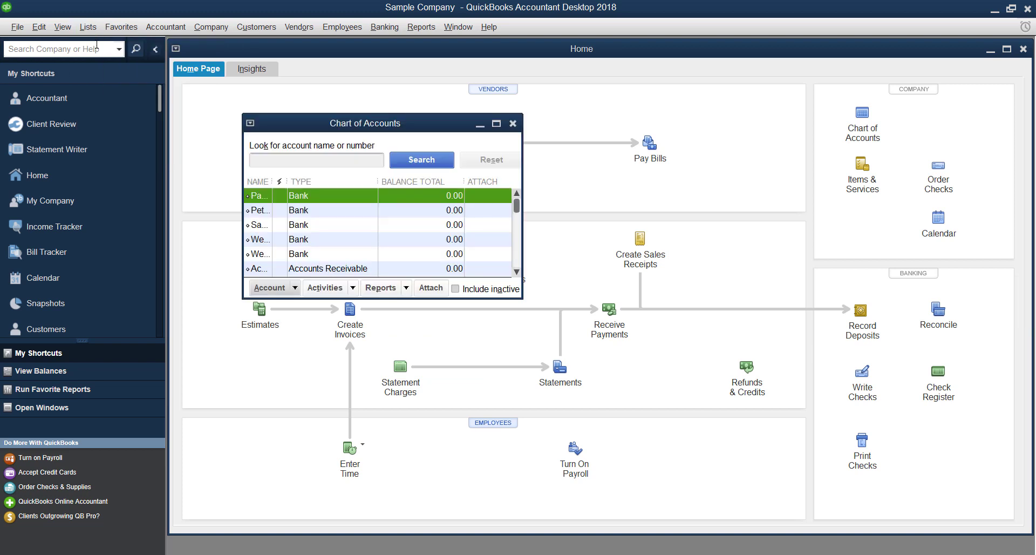
Maximize the Chart of Accounts to review the full list of imported accounts, and close it
left_click(495, 123)
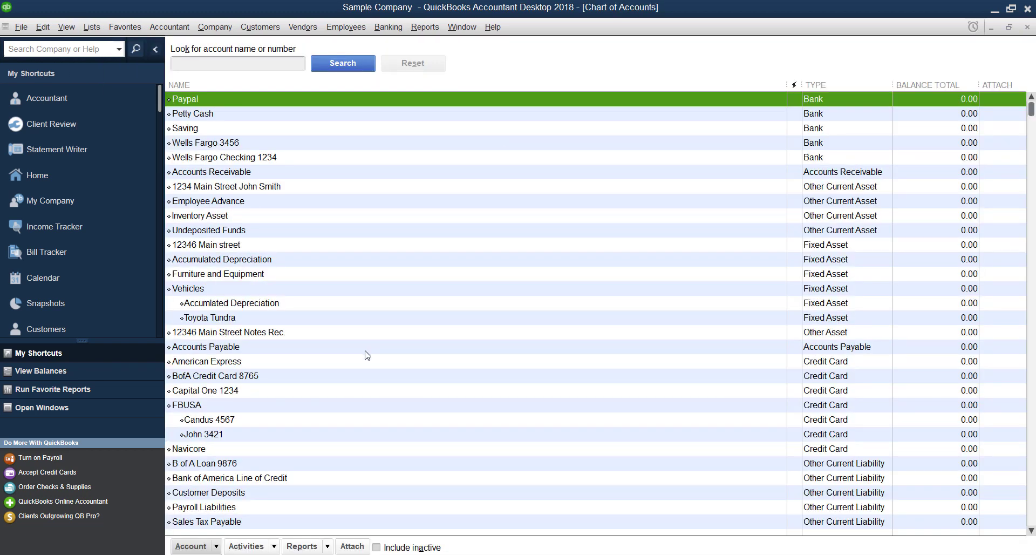
left_click(1027, 27)
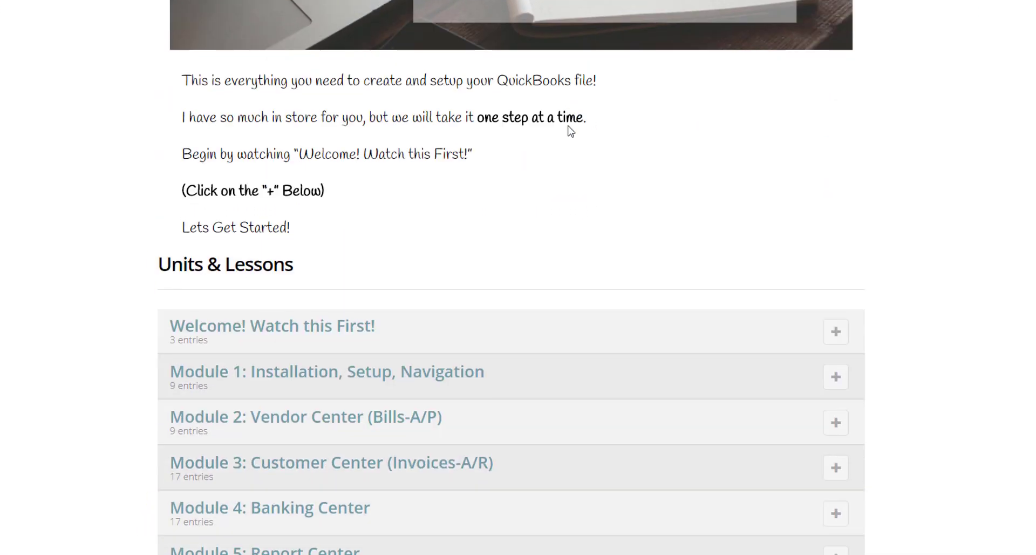
Switch to the course website in the browser and look through the Module 2: Vendor Center (Bills-A/P) lessons and a lesson's question section
scroll(568, 131, "down", 5)
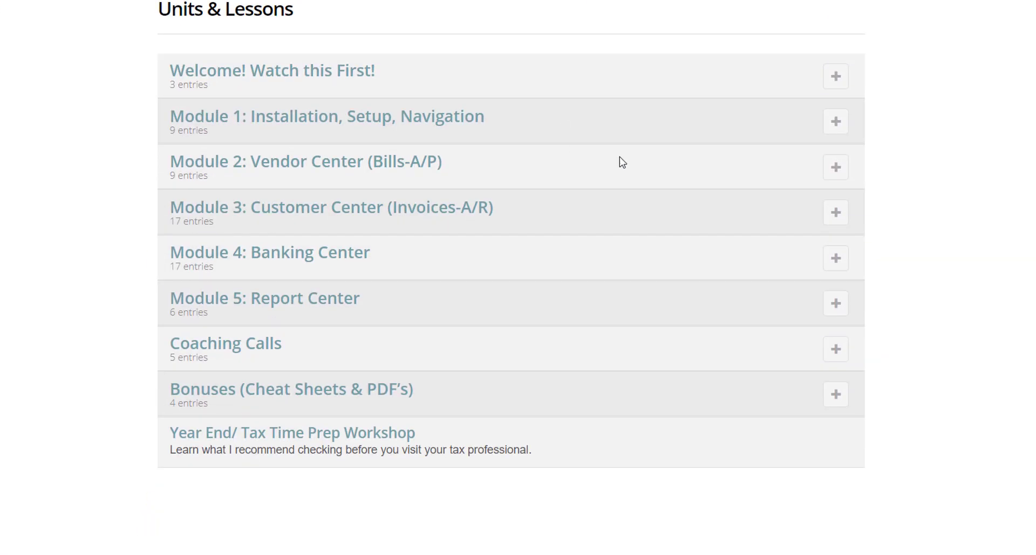
left_click(837, 177)
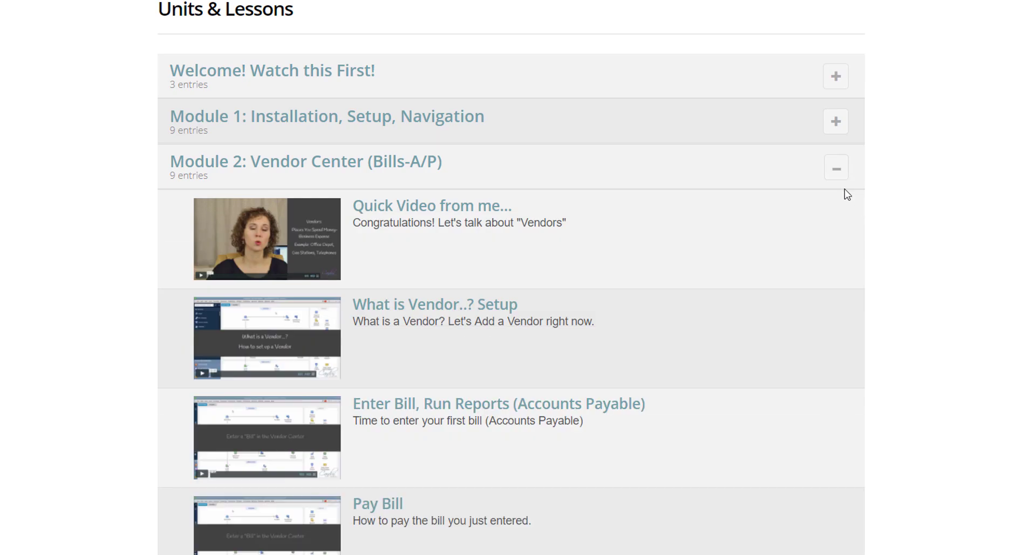
scroll(841, 177, "down", 5)
scroll(841, 178, "down", 8)
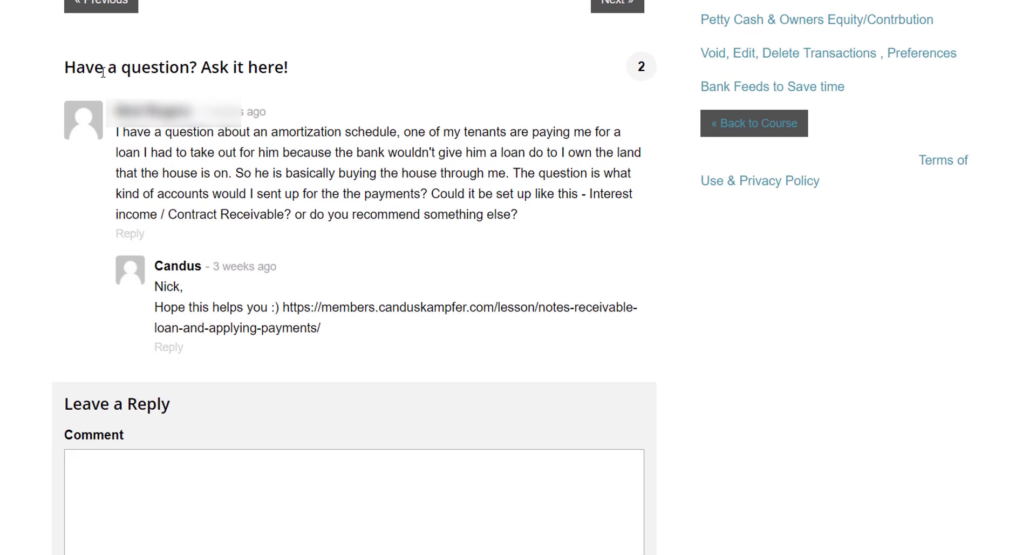
scroll(204, 311, "down", 4)
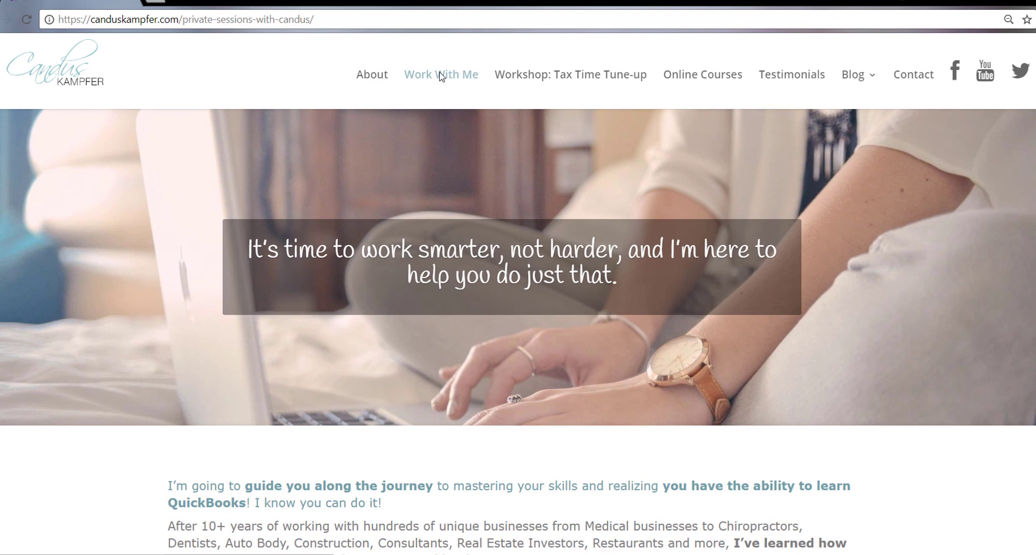
Read through the website's Work With Me page to the Consultation and Private Session offers
scroll(486, 188, "down", 8)
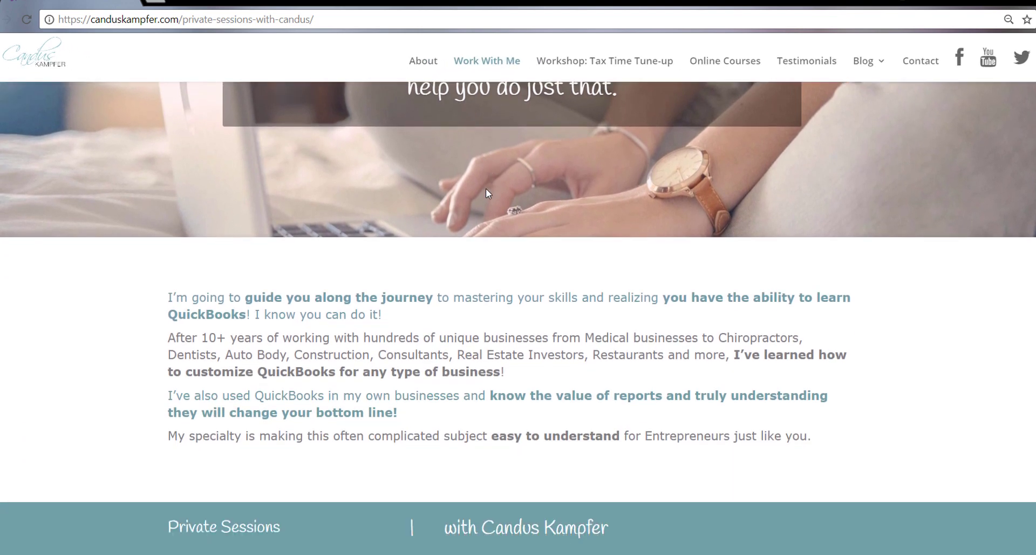
scroll(489, 194, "down", 3)
scroll(752, 166, "down", 1)
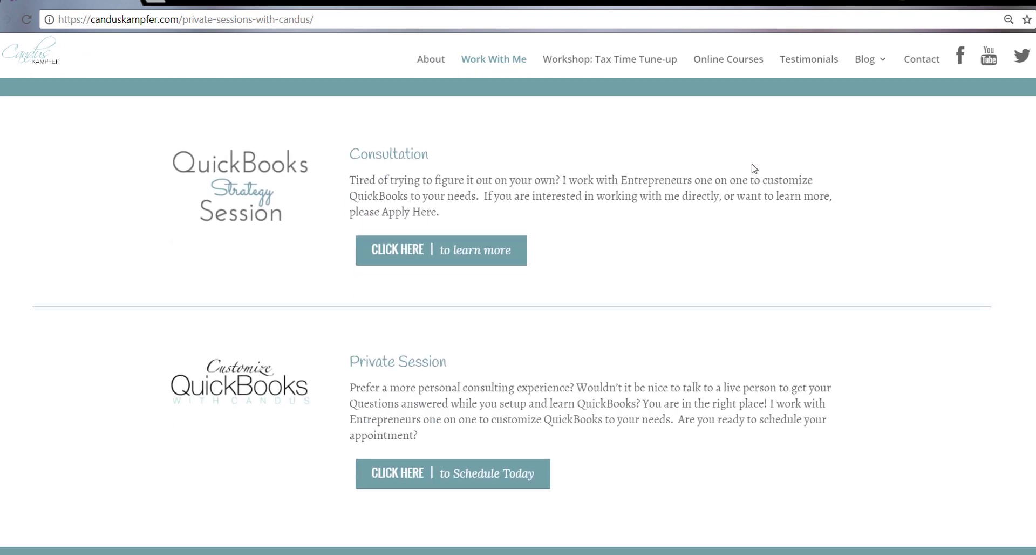